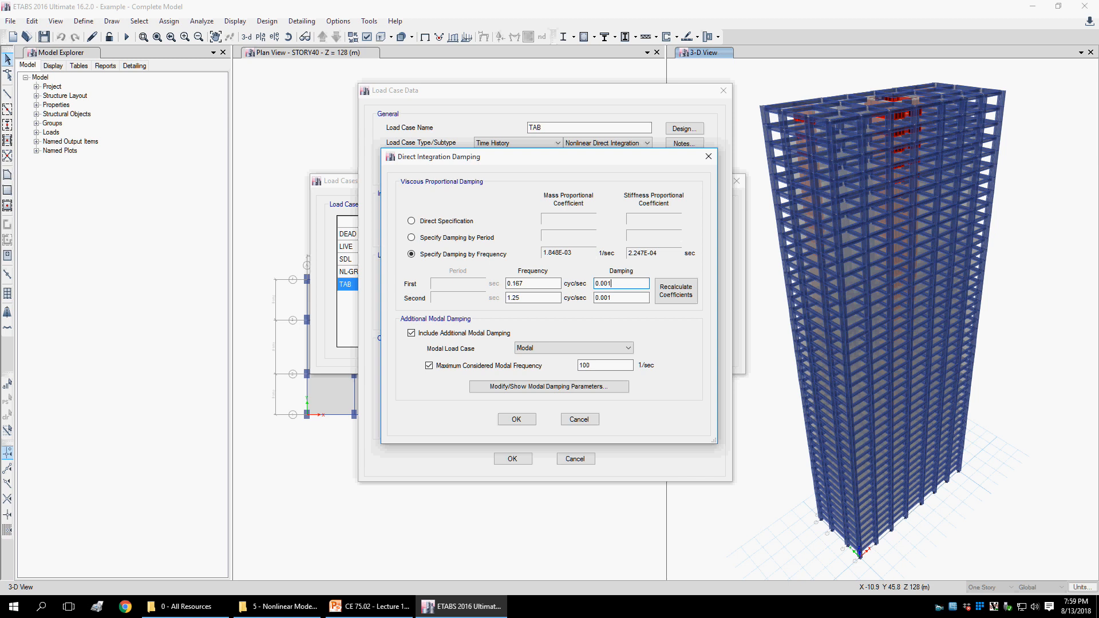
# Recalculate the viscous proportional damping coefficients for the two specified frequencies
pyautogui.click(675, 290)
pyautogui.click(612, 283)
pyautogui.moveTo(612, 284)
pyautogui.mouseDown()
pyautogui.moveTo(596, 283)
pyautogui.moveTo(595, 297)
pyautogui.mouseUp()
# Keep Modal as the modal load case for the additional damping and open the modal damping parameters
pyautogui.click(573, 347)
pyautogui.click(573, 347)
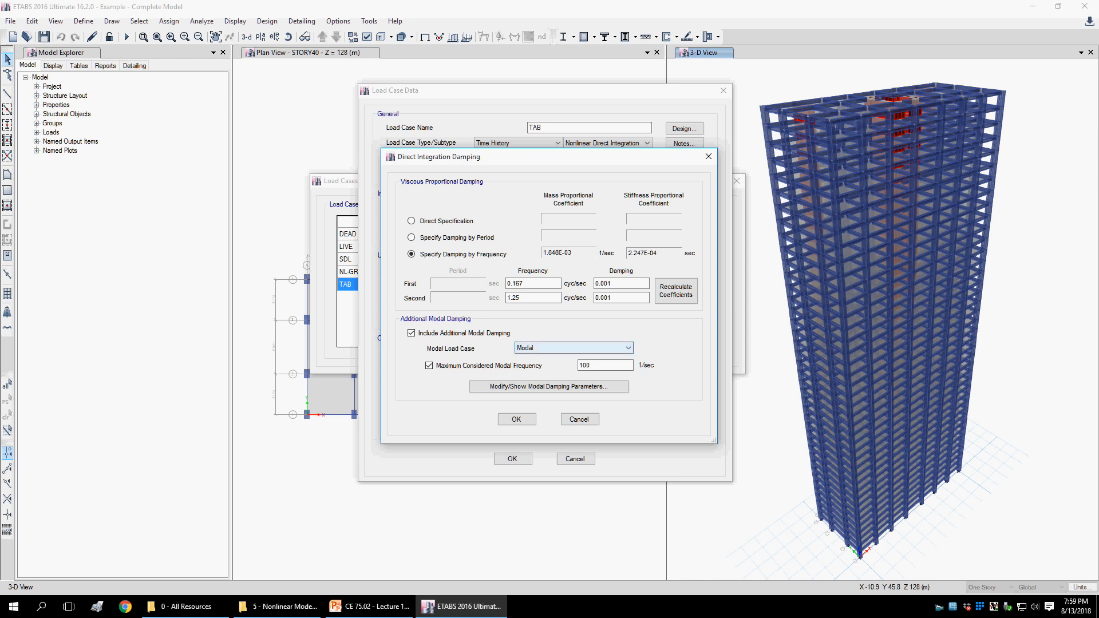
pyautogui.click(573, 347)
pyautogui.click(573, 347)
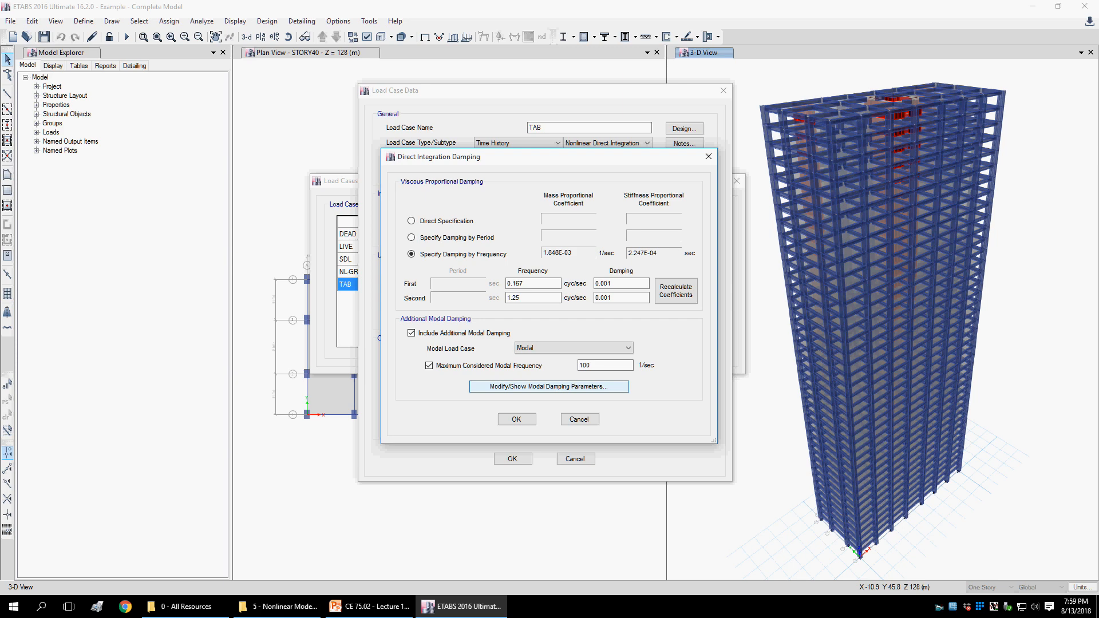
pyautogui.click(548, 386)
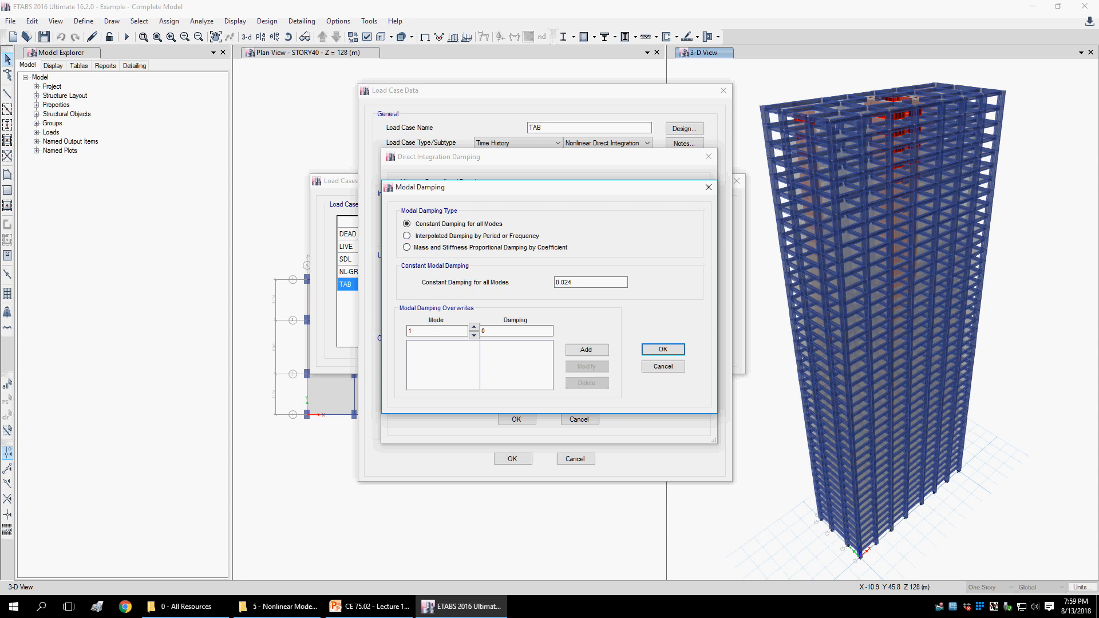
pyautogui.moveTo(545, 187); pyautogui.dragTo(550, 191)
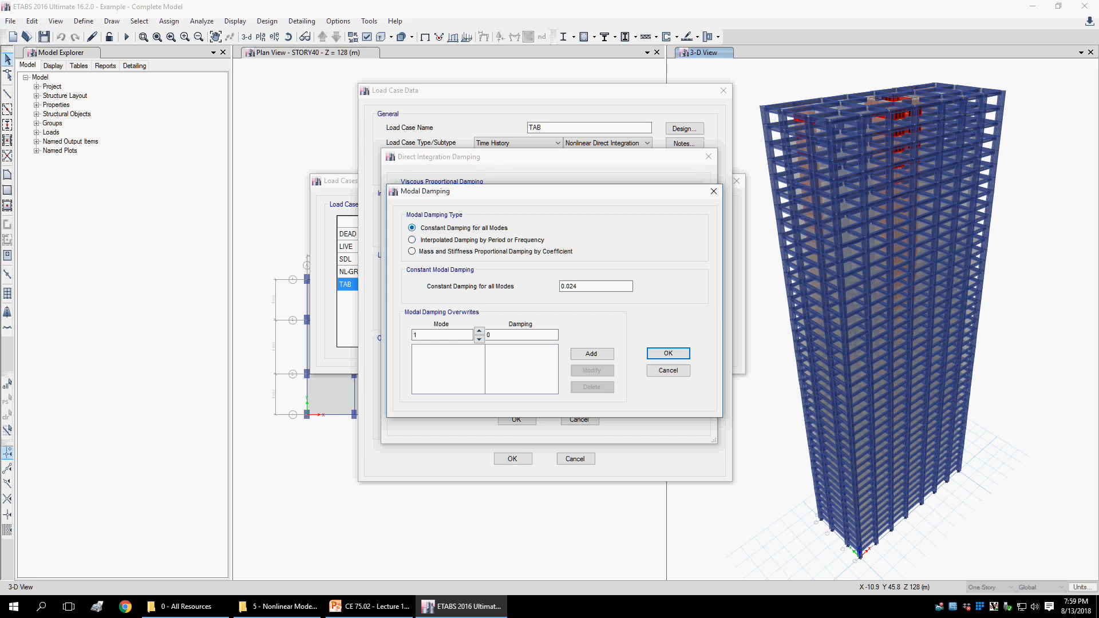
# Try a constant damping of 0.05 for all modes and the interpolated damping type by frequency
pyautogui.moveTo(586, 286); pyautogui.dragTo(559, 286)
pyautogui.click(574, 286)
pyautogui.moveTo(576, 286); pyautogui.dragTo(560, 286)
pyautogui.click(574, 286)
pyautogui.moveTo(577, 286); pyautogui.dragTo(560, 286)
pyautogui.write('0.05')
pyautogui.click(412, 240)
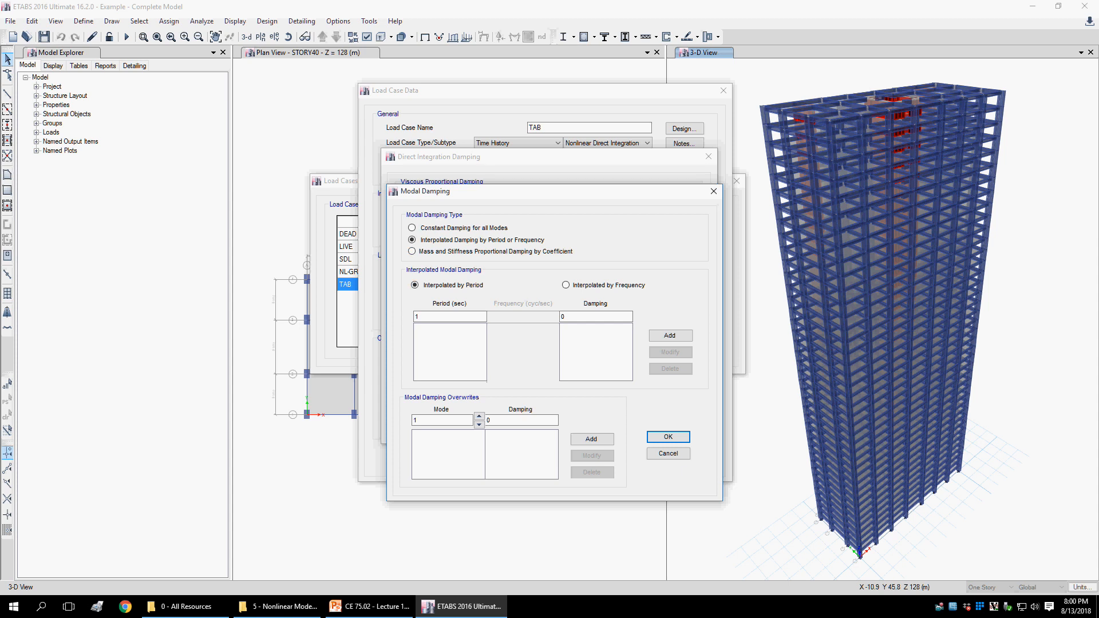
pyautogui.click(566, 285)
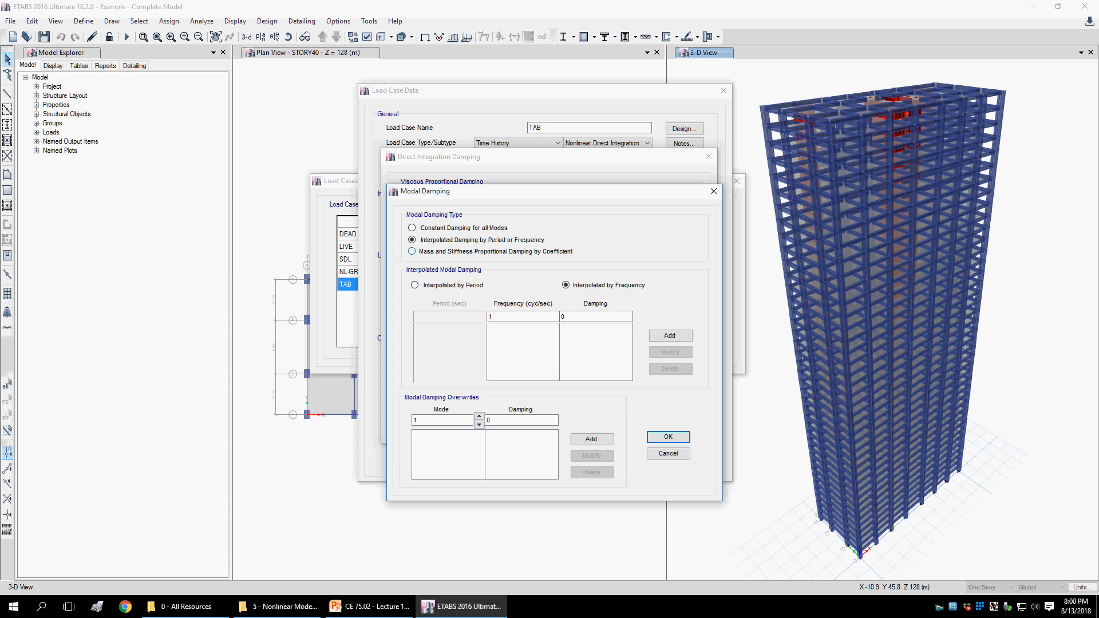
# Set the modal damping type to mass and stiffness proportional by coefficient, specified by frequency
pyautogui.click(412, 252)
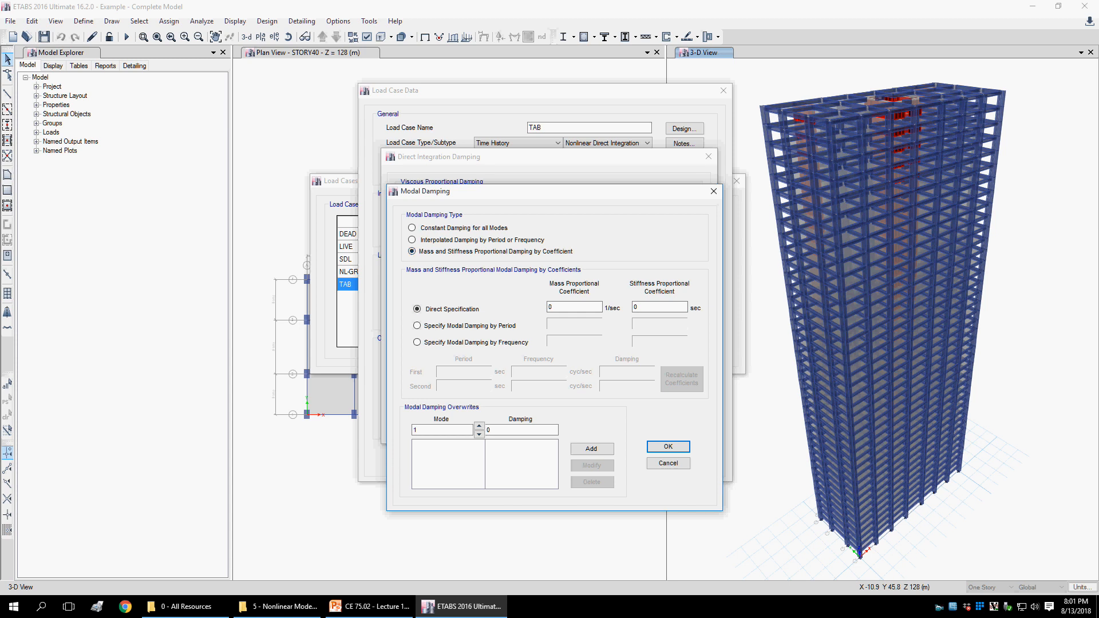
pyautogui.click(552, 307)
pyautogui.click(637, 306)
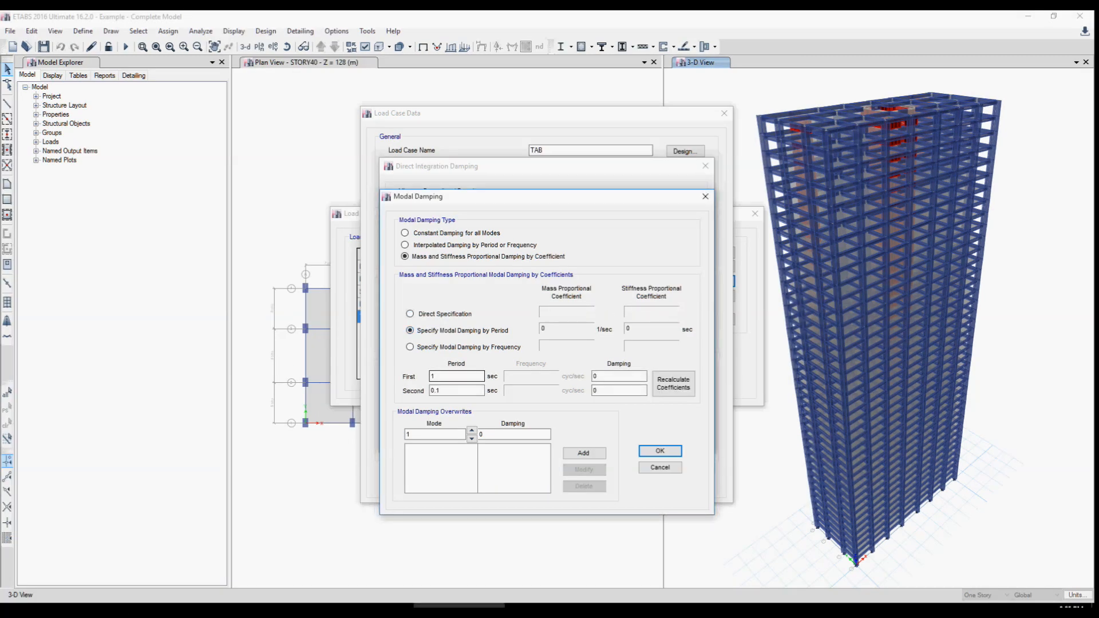
pyautogui.press('Tab')
pyautogui.press('Tab')
pyautogui.press('Tab')
pyautogui.click(410, 347)
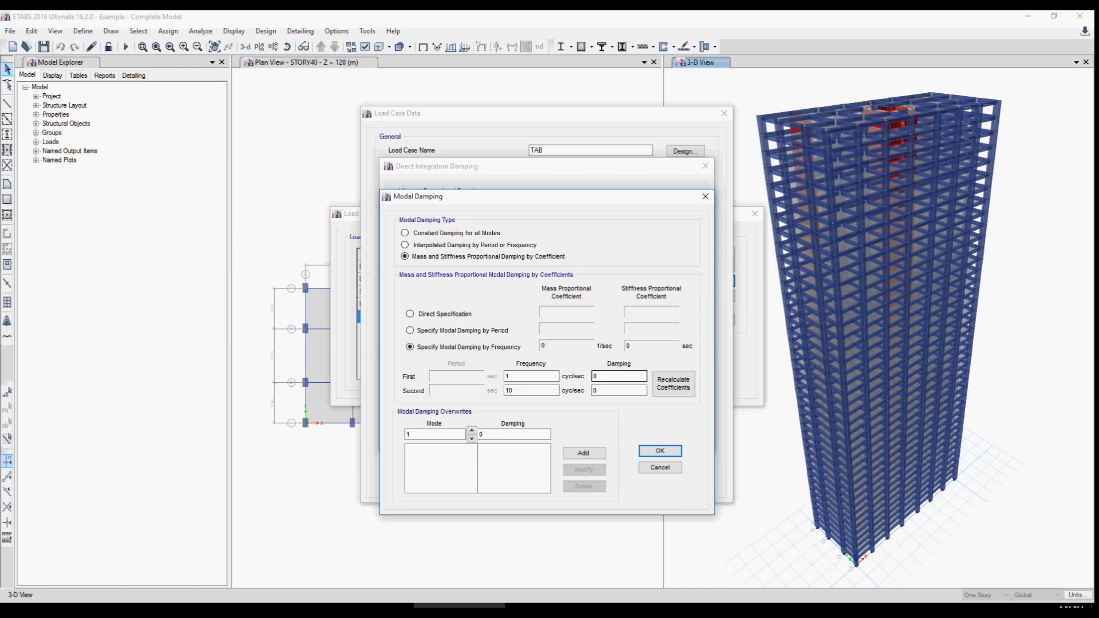
# Set the modal damping to 0.05 for both the first and second frequencies
pyautogui.doubleClick(596, 376)
pyautogui.write('00.05')
pyautogui.press('BackSpace')
pyautogui.click(600, 390)
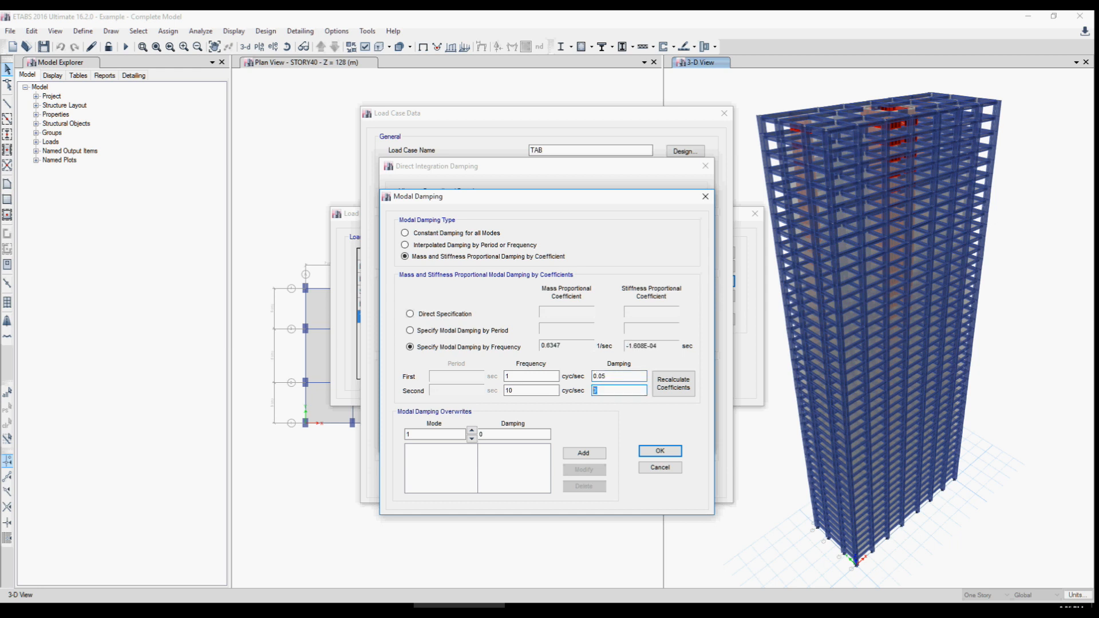
pyautogui.write('0')
pyautogui.press('BackSpace')
pyautogui.write('.')
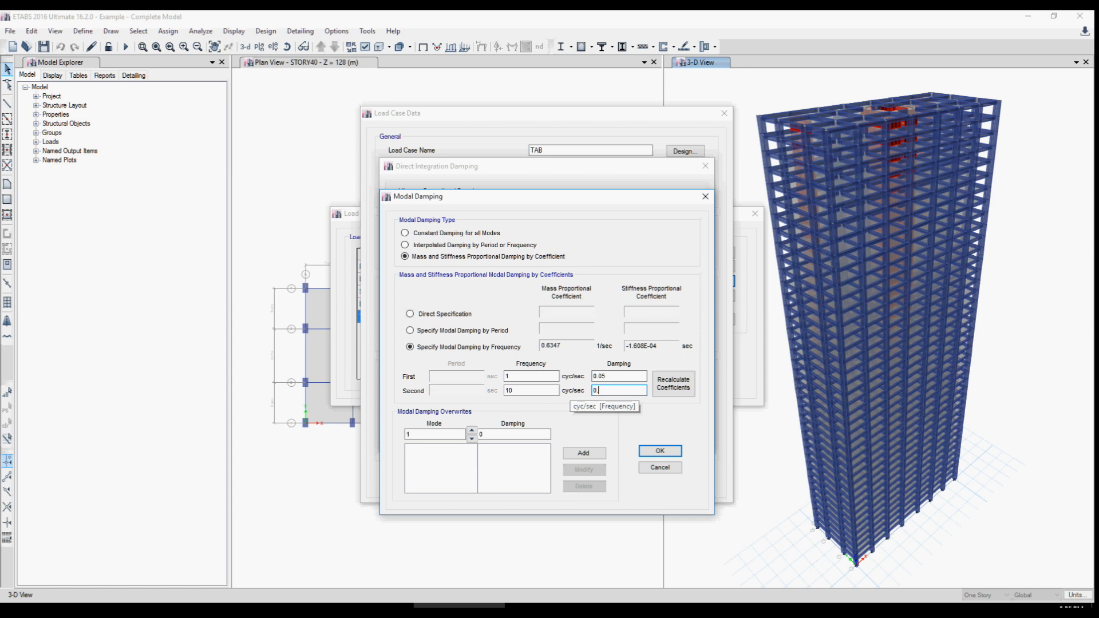
pyautogui.write('05')
pyautogui.press('Tab')
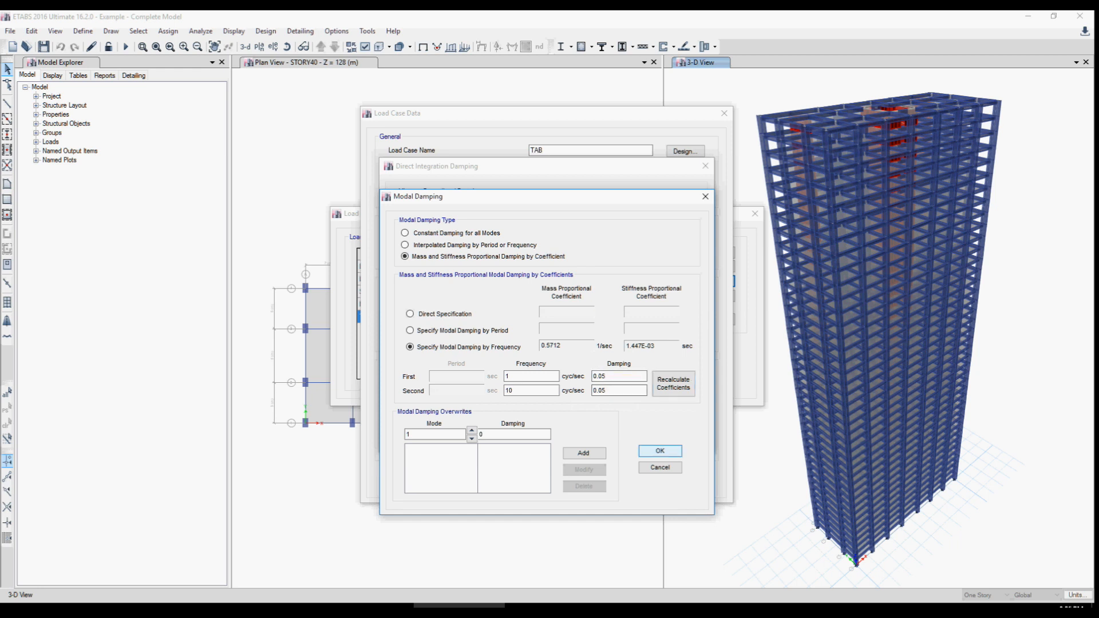
# Accept the modal and direct integration damping settings and save the TAB load case
pyautogui.click(660, 451)
pyautogui.click(514, 428)
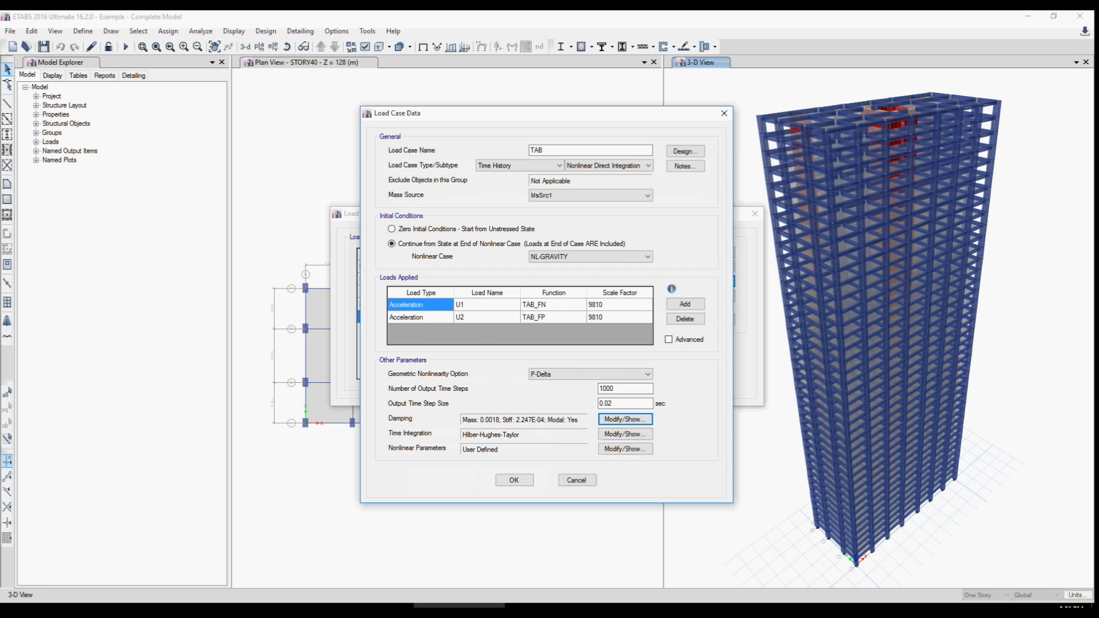
pyautogui.press('Return')
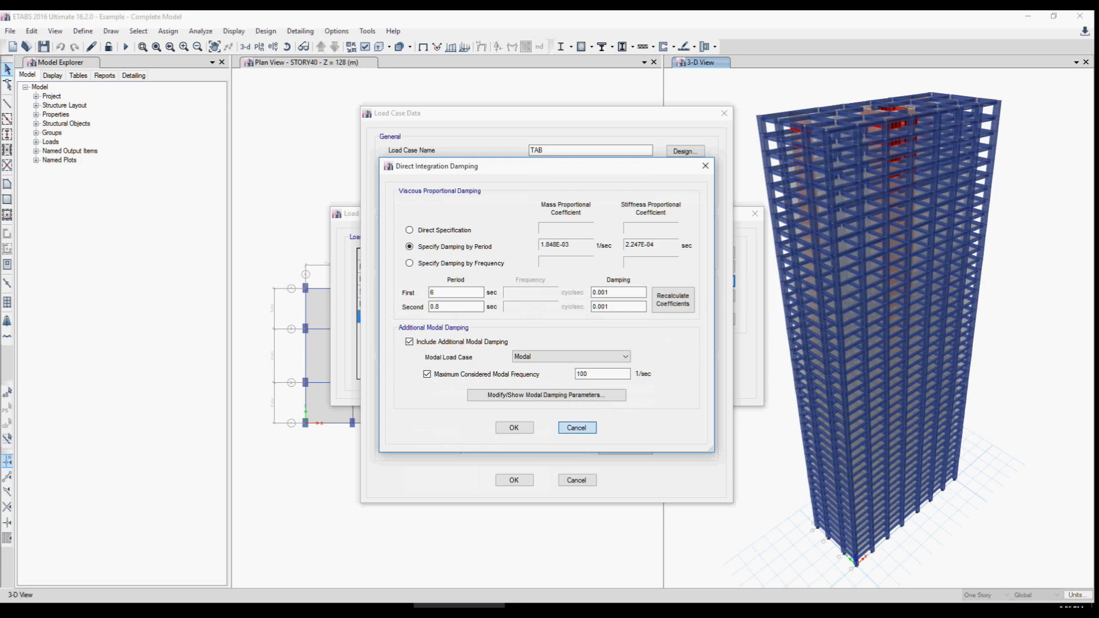
pyautogui.press('Escape')
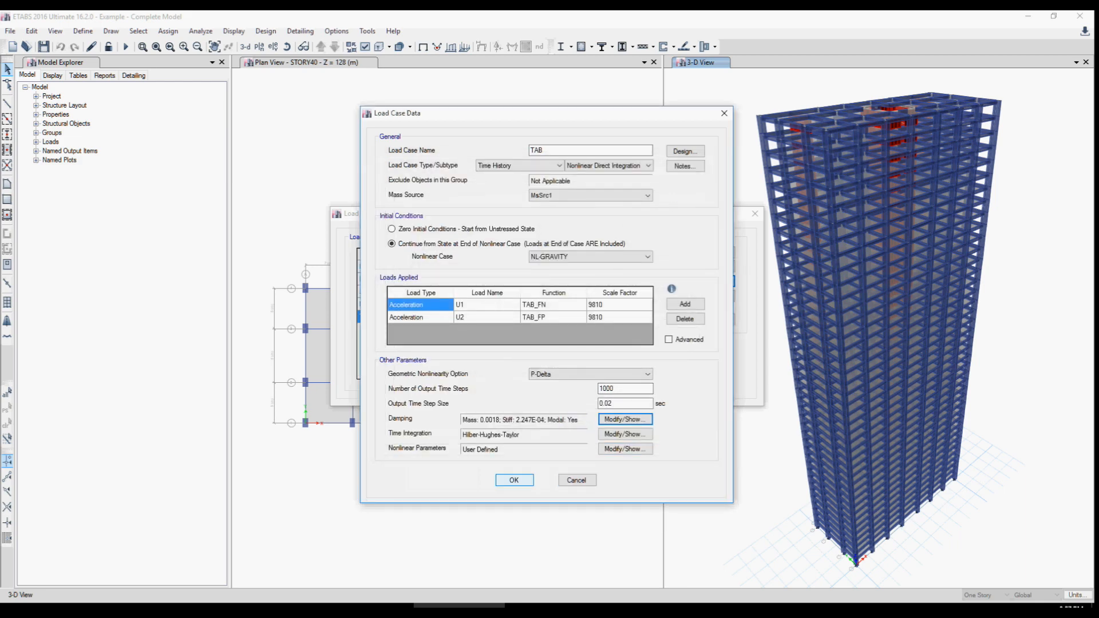
pyautogui.click(514, 479)
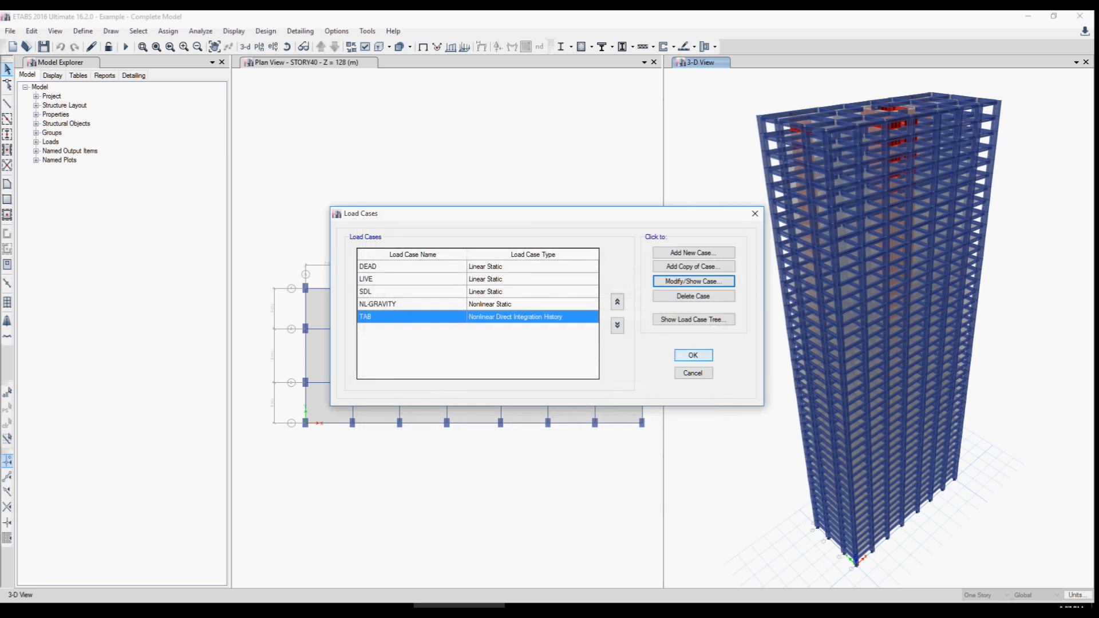